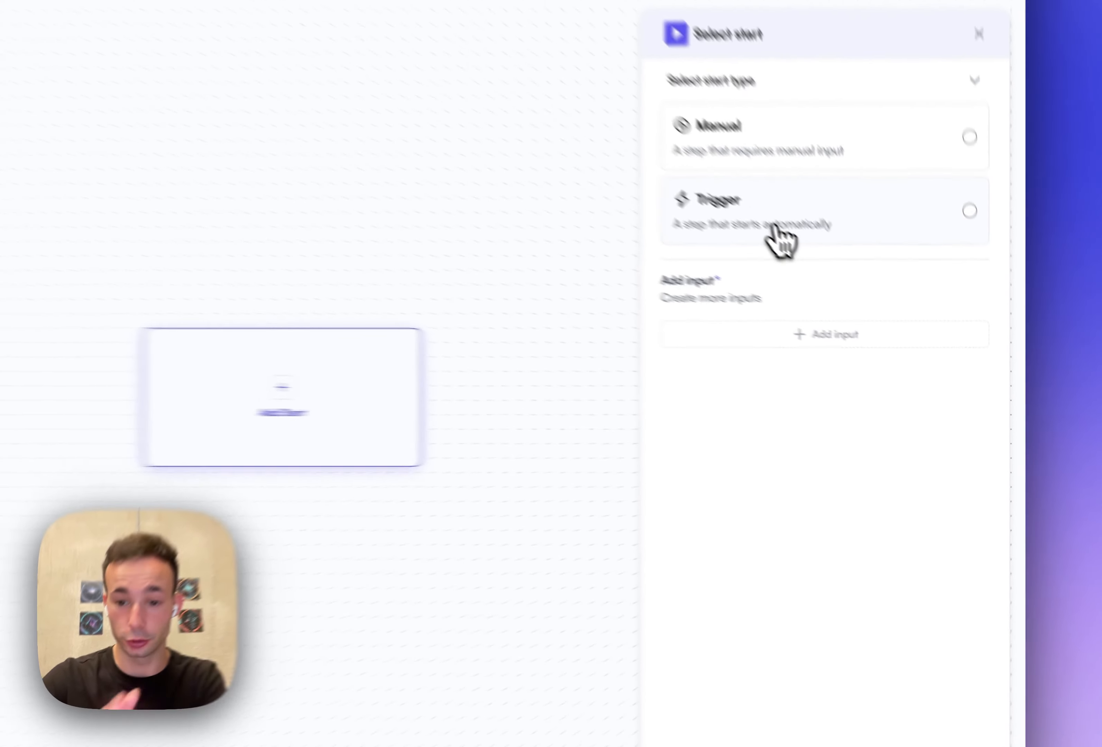
- Configure the start step as an automatic Slack trigger for the New Slack Message event, linking the Slack account
{"action": "left_click", "coordinate": [863, 297]}
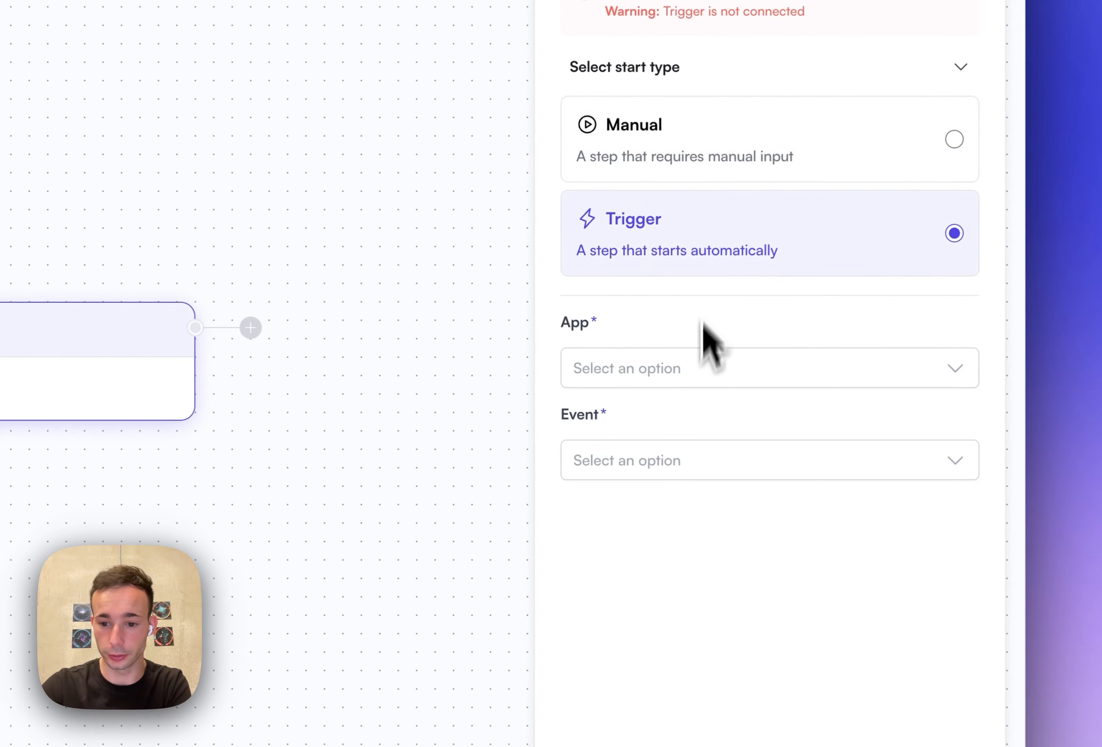
{"action": "left_click", "coordinate": [700, 372]}
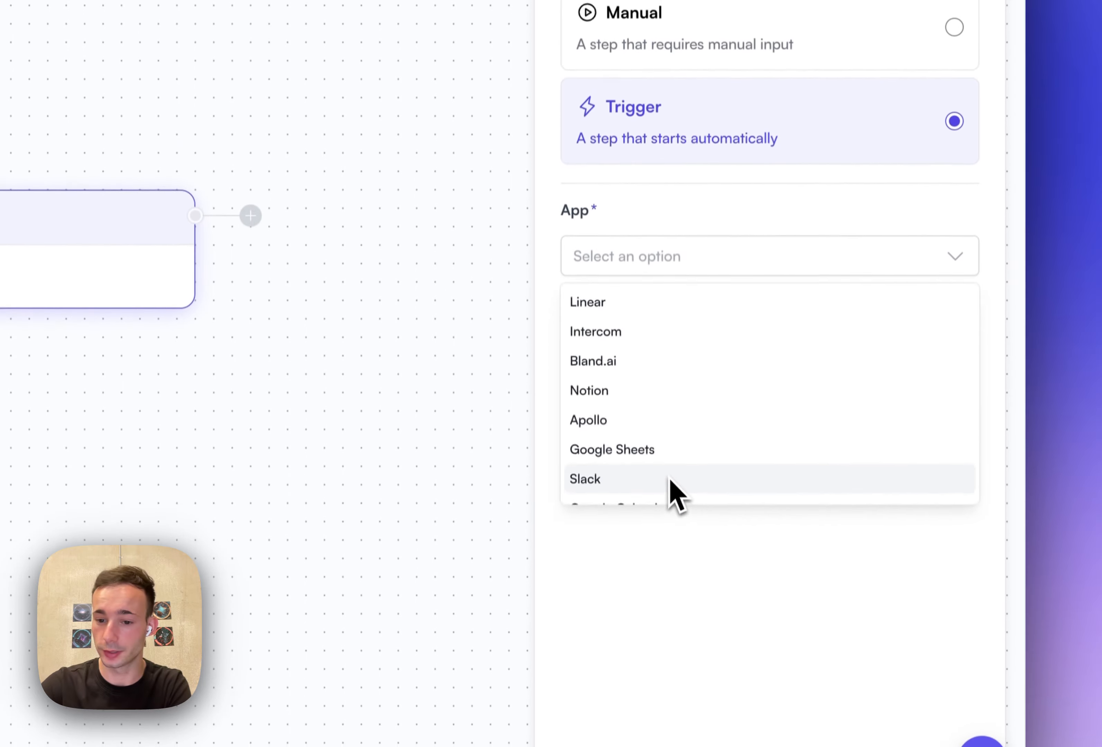
{"action": "left_click", "coordinate": [669, 590]}
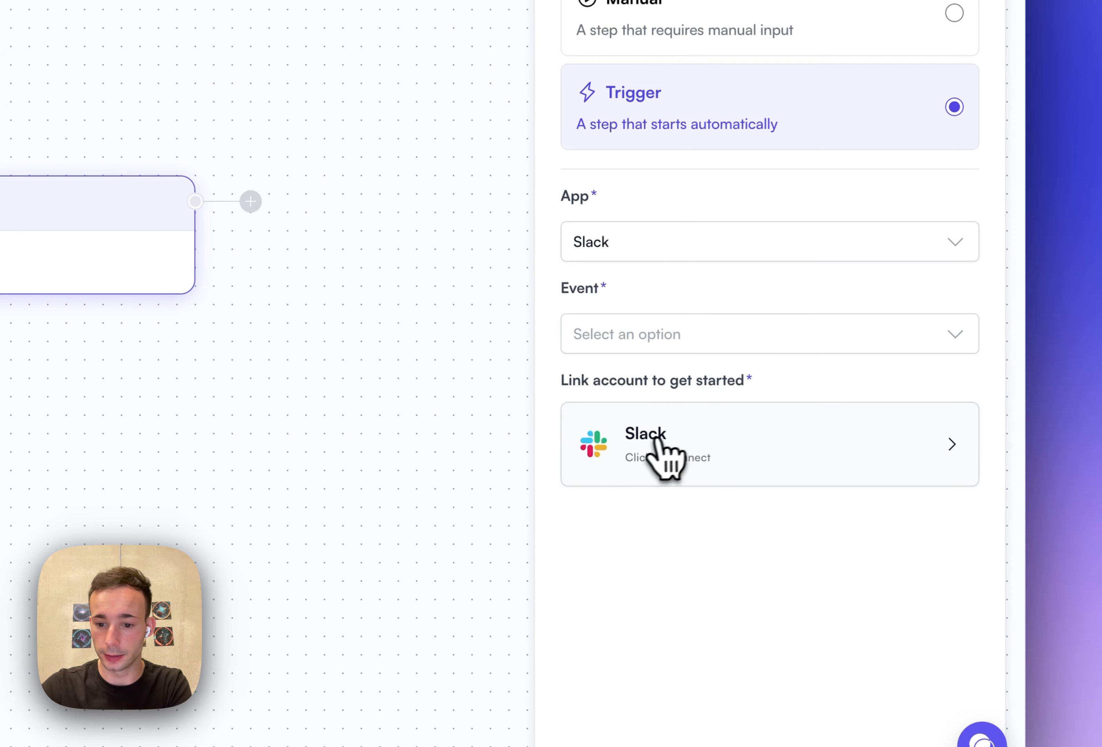
{"action": "left_click", "coordinate": [757, 445]}
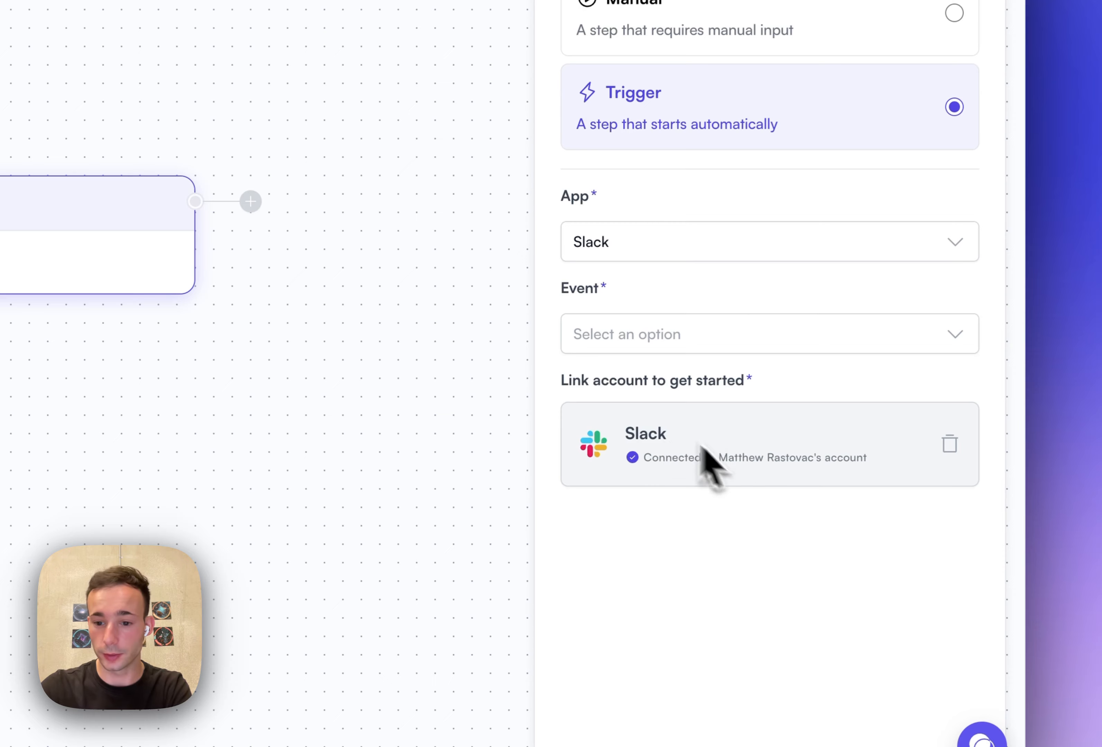
{"action": "left_click", "coordinate": [708, 351]}
{"action": "left_click", "coordinate": [665, 384]}
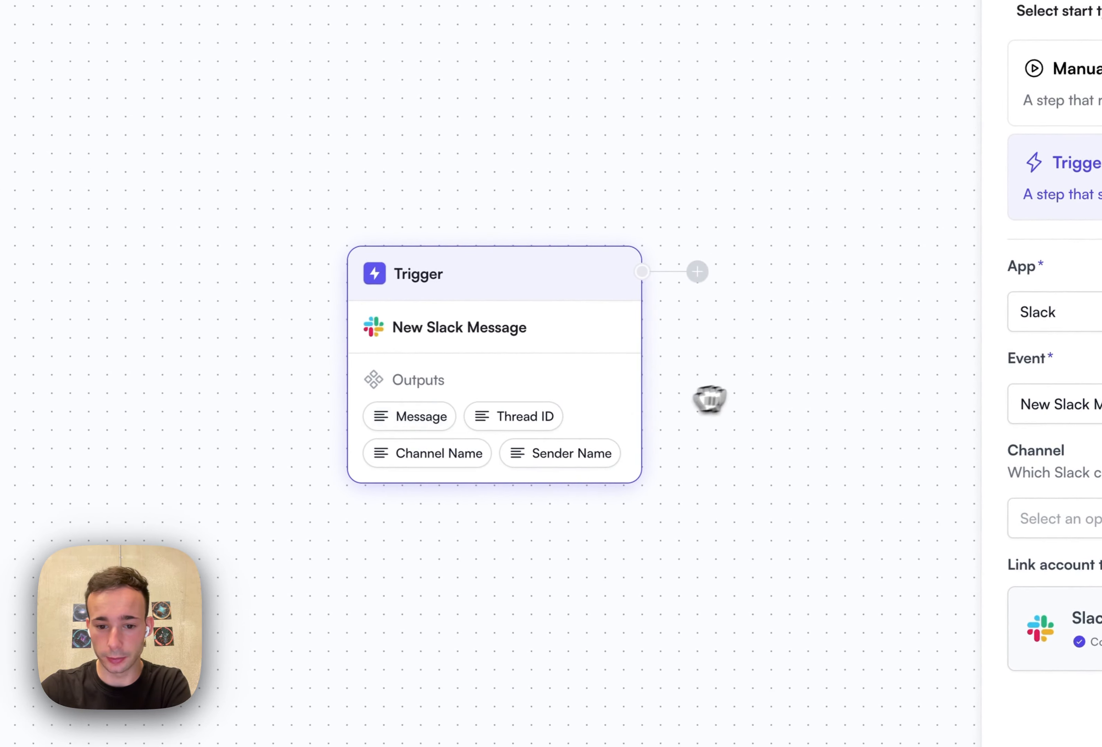
- Add Slack's Send Message step after the trigger
{"action": "left_click_drag", "start_coordinate": [709, 399], "coordinate": [416, 332]}
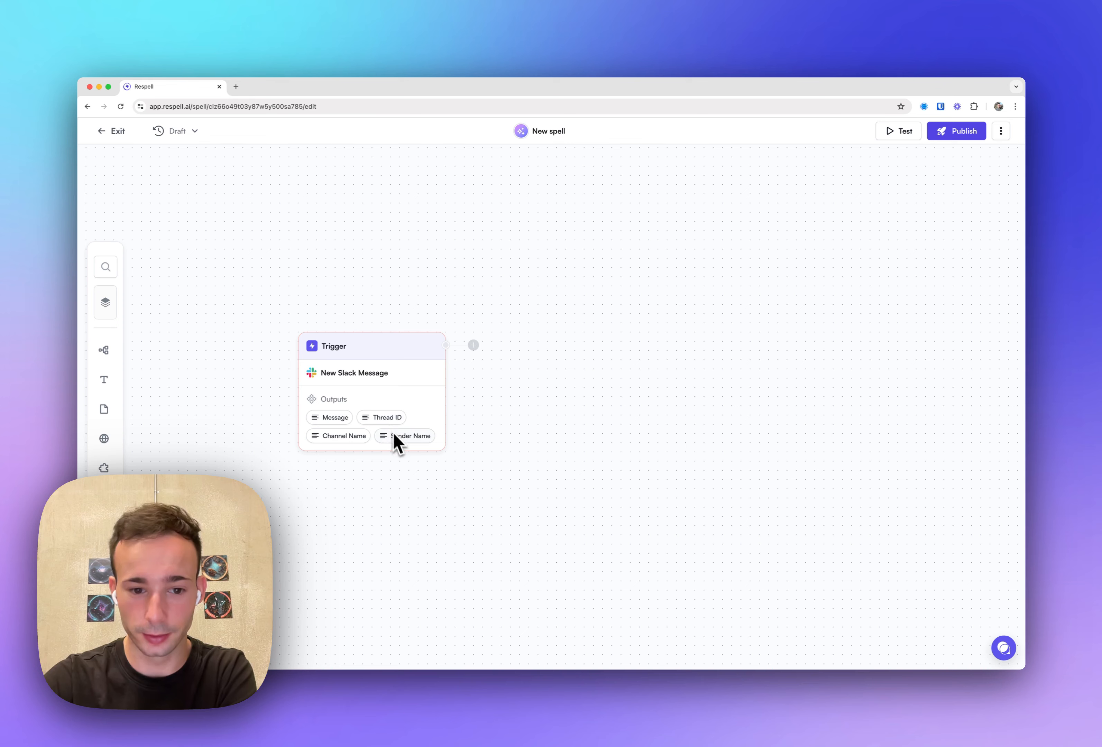
{"action": "left_click", "coordinate": [473, 345]}
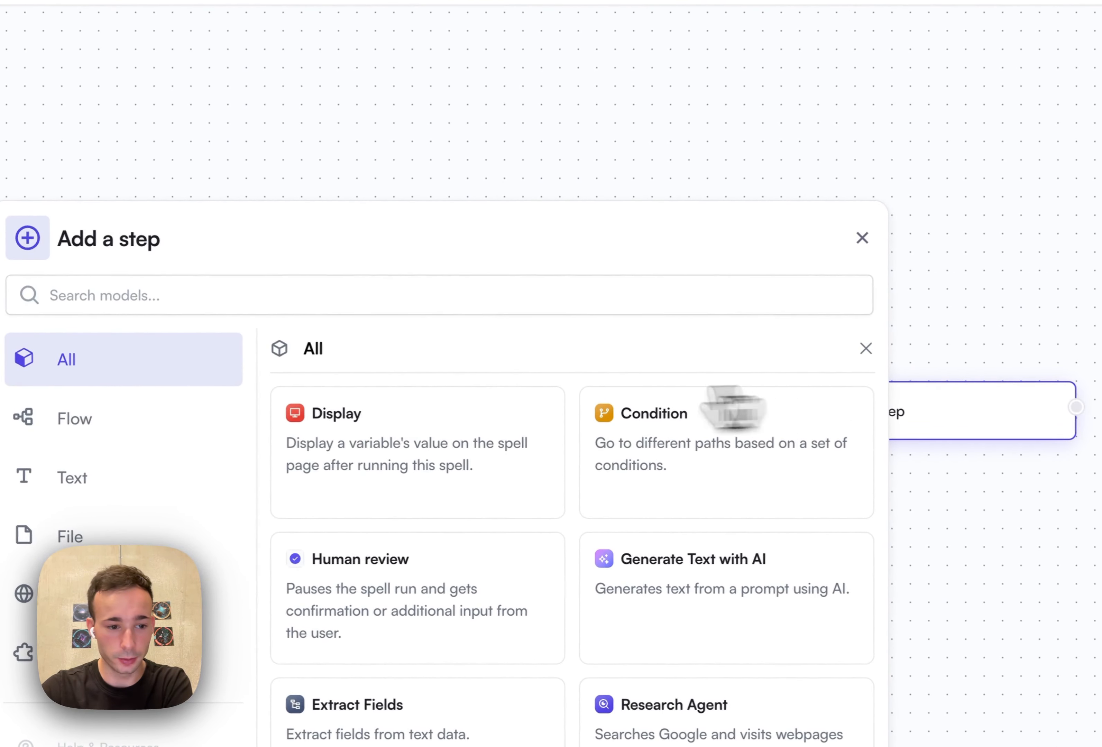
{"action": "left_click", "coordinate": [246, 299]}
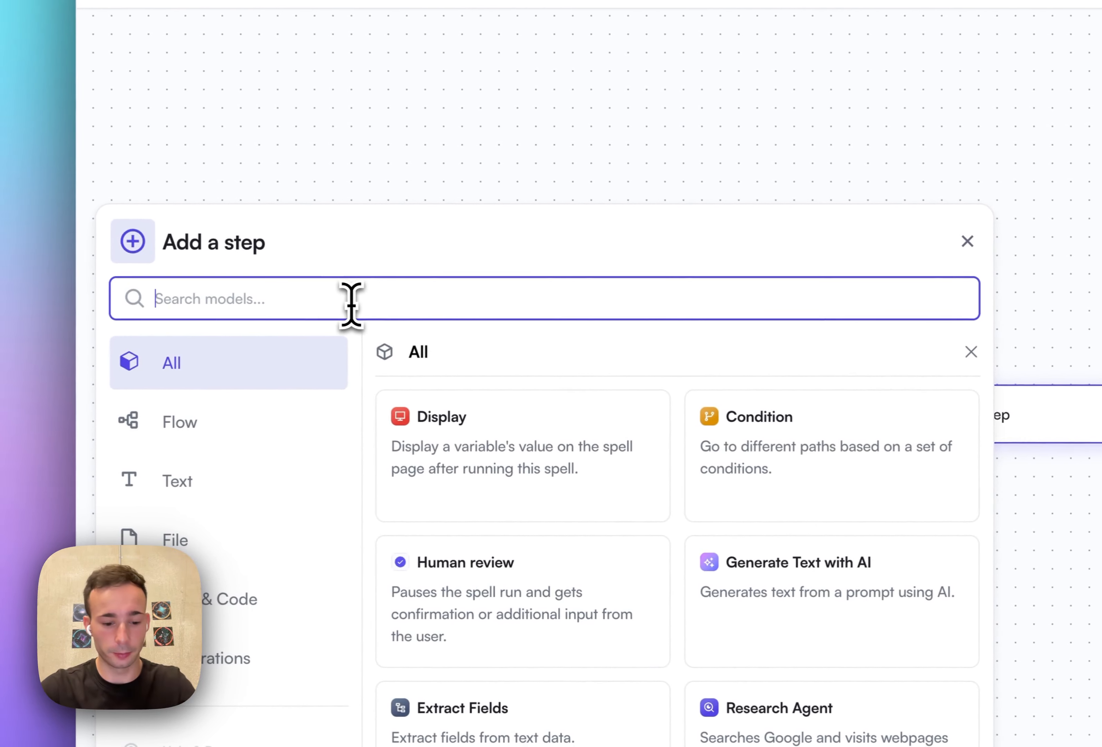
{"action": "type", "text": "slack"}
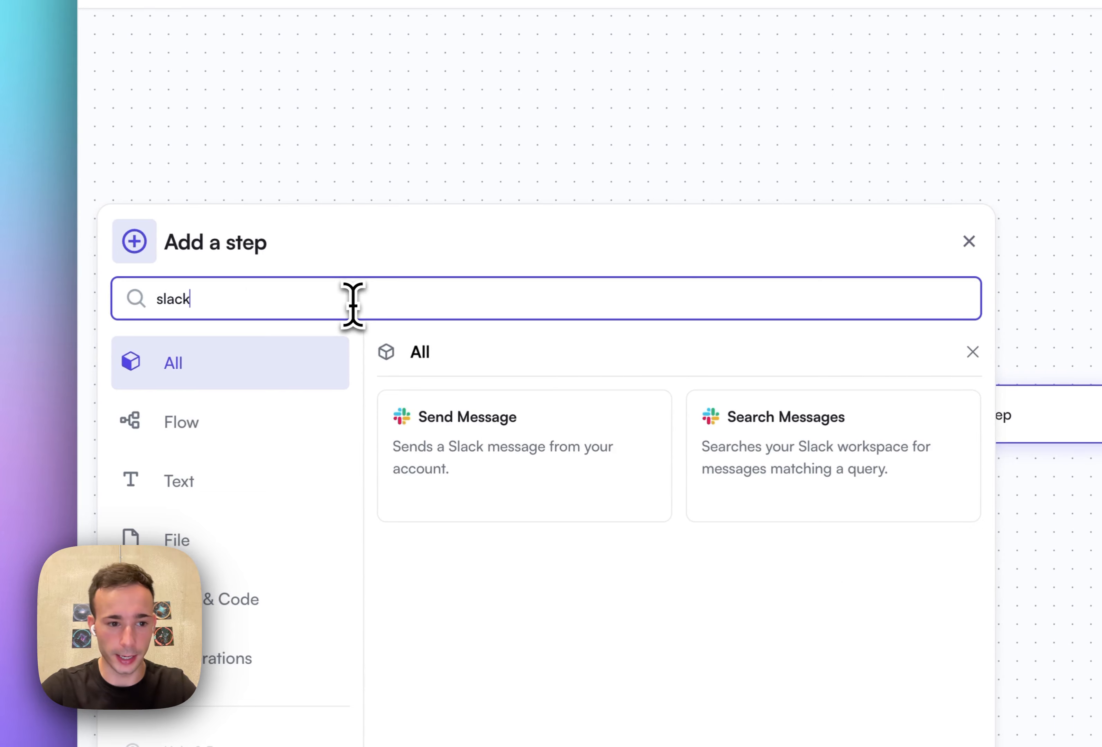
{"action": "left_click", "coordinate": [516, 452]}
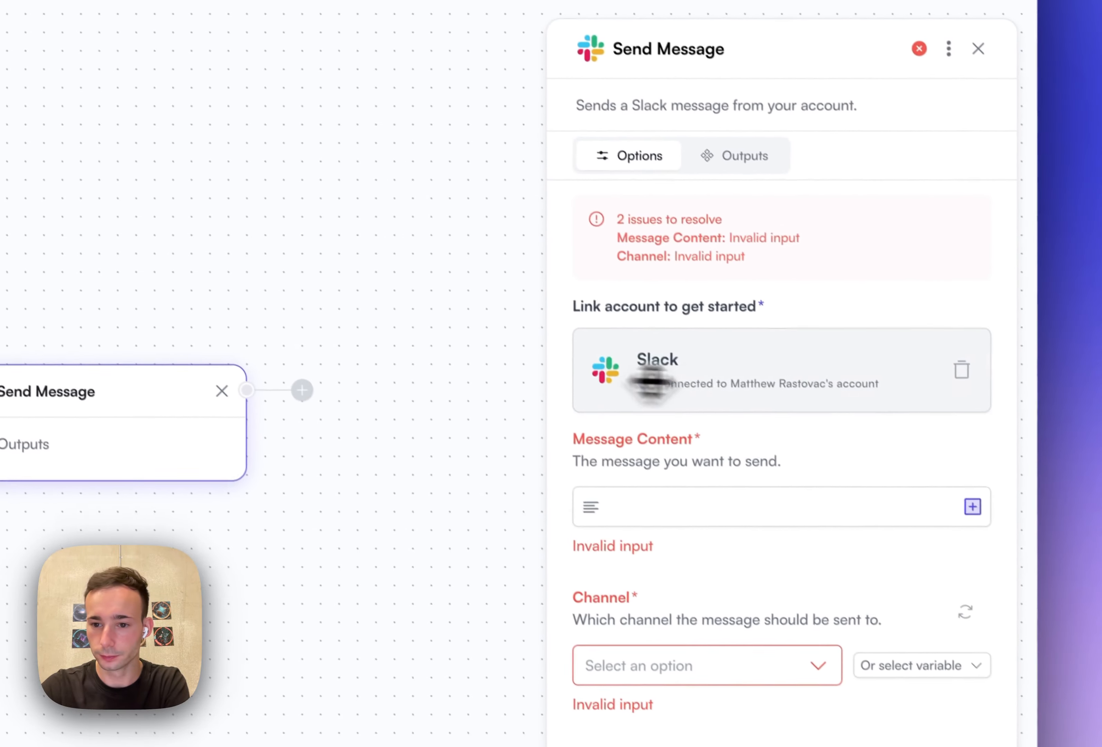
- Fill the Message Content of the Send Message step with the trigger's Message variable
{"action": "left_click", "coordinate": [701, 504]}
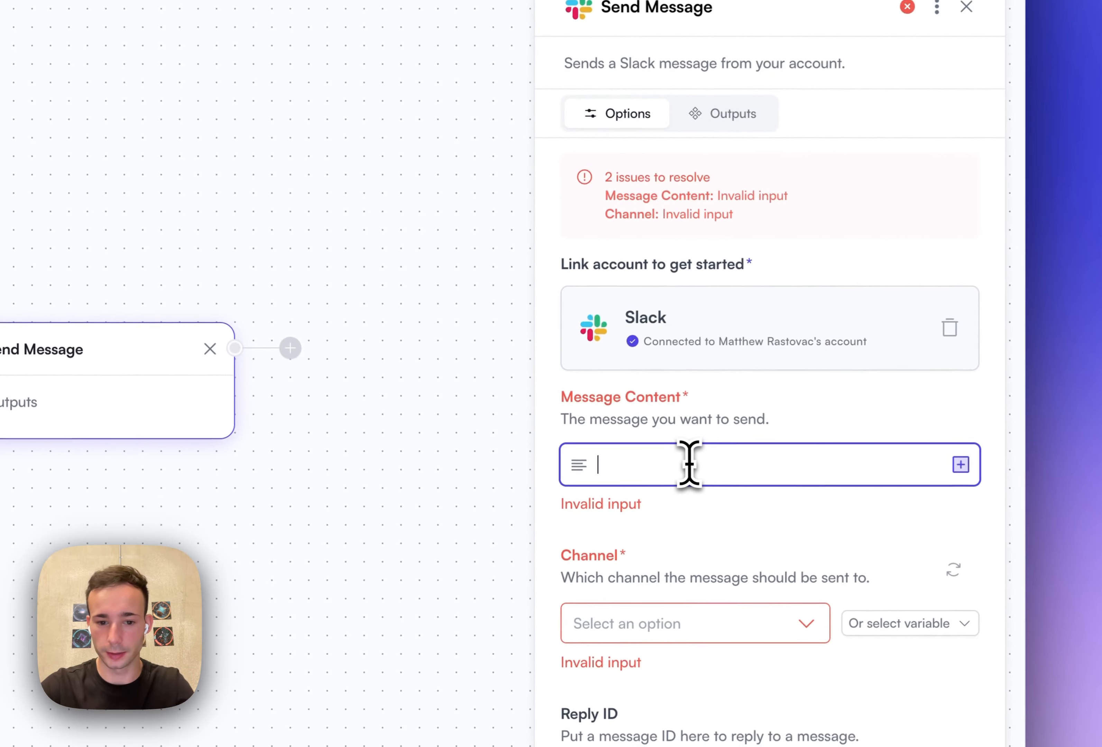
{"action": "left_click", "coordinate": [959, 465]}
{"action": "left_click", "coordinate": [714, 548]}
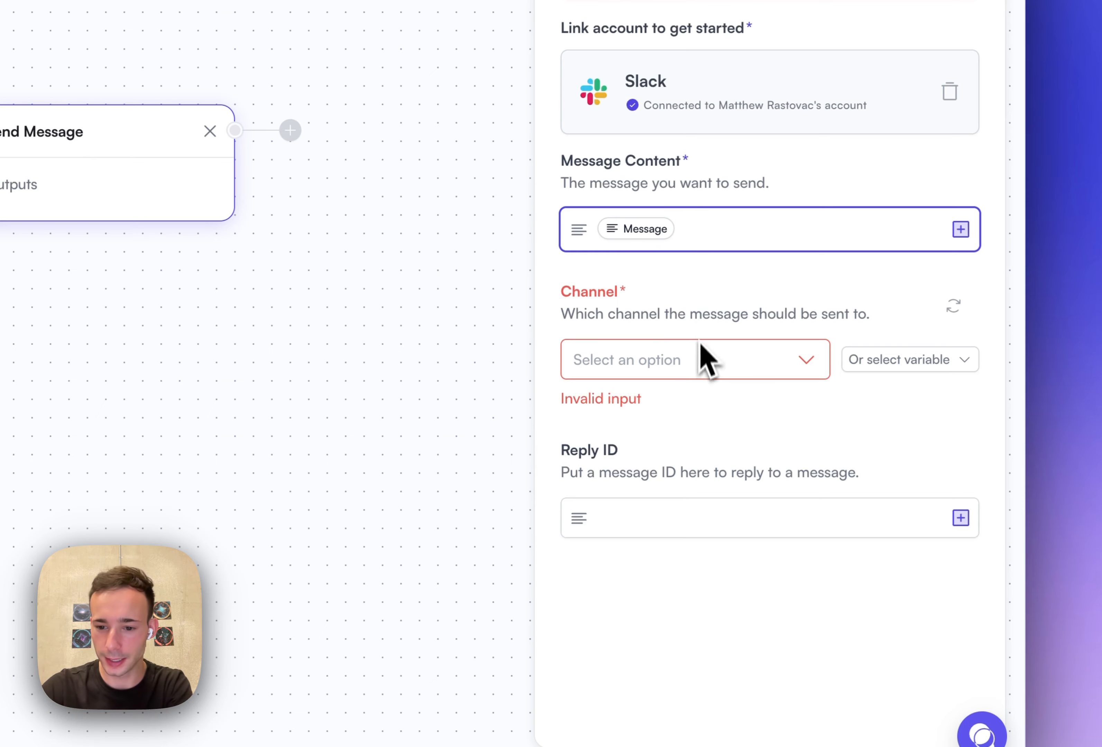
- Set the Channel of the Send Message step to the trigger's Channel Name variable
{"action": "left_click", "coordinate": [701, 355]}
{"action": "left_click", "coordinate": [703, 369]}
{"action": "left_click", "coordinate": [682, 230]}
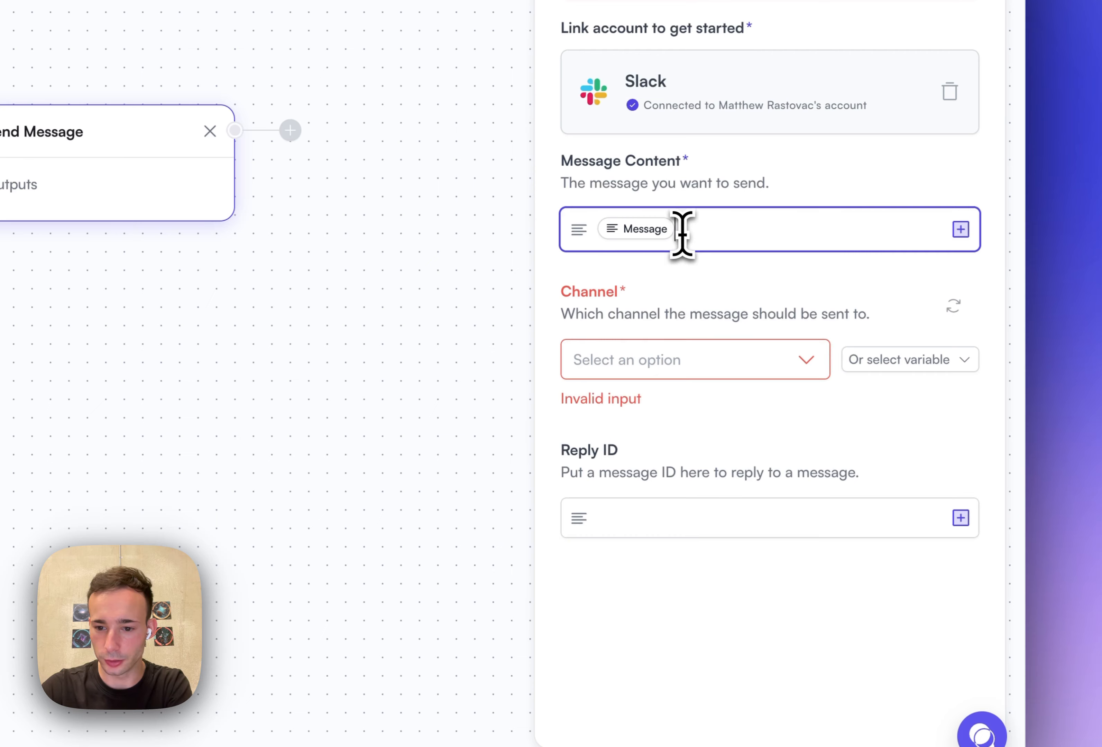
{"action": "left_click", "coordinate": [883, 365]}
{"action": "left_click", "coordinate": [754, 510]}
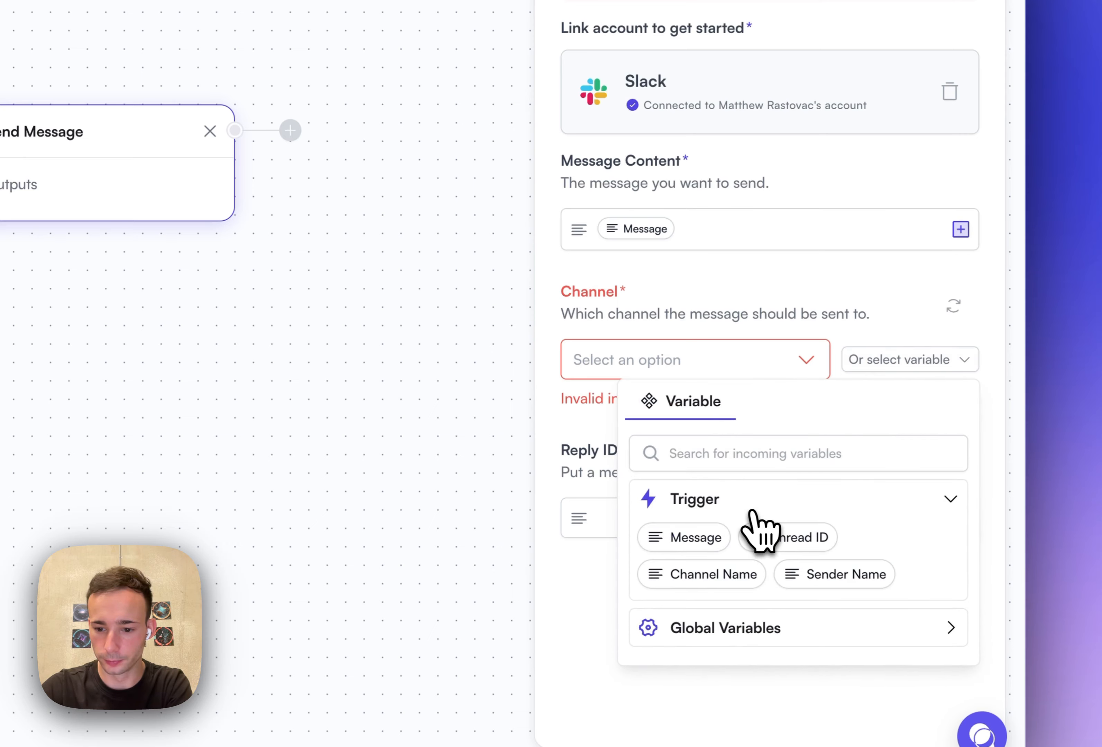
{"action": "left_click", "coordinate": [714, 576]}
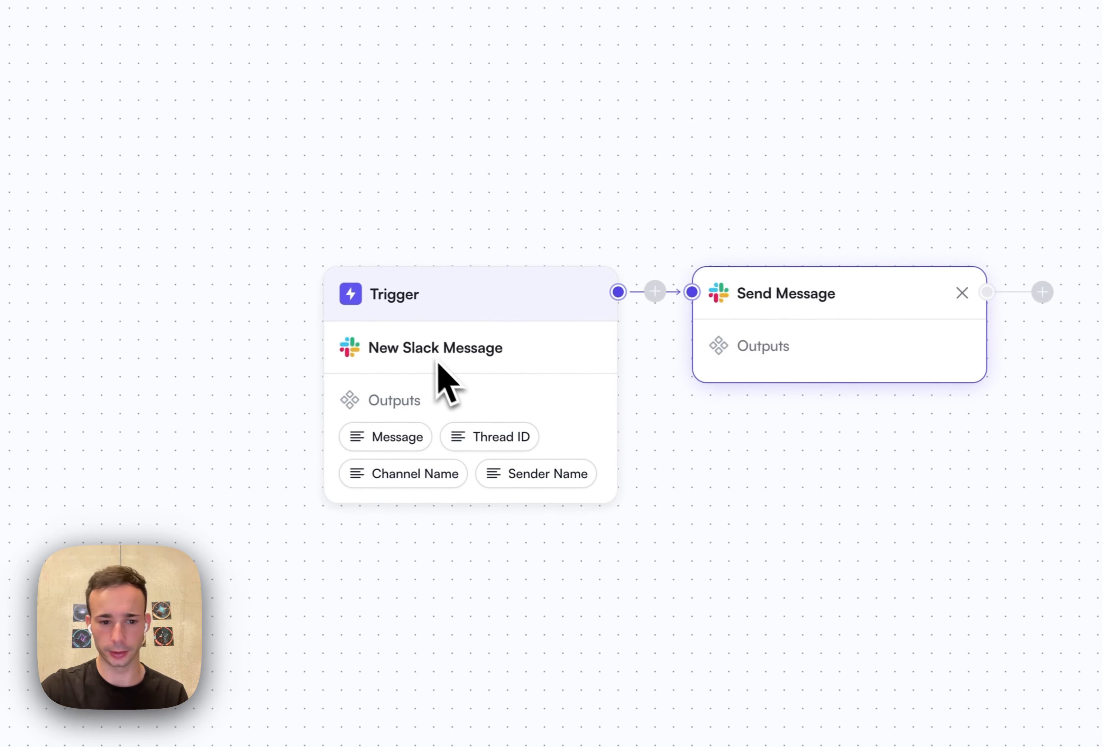
- Fill the Reply ID of the Send Message step with the trigger's Thread ID variable
{"action": "left_click", "coordinate": [688, 396]}
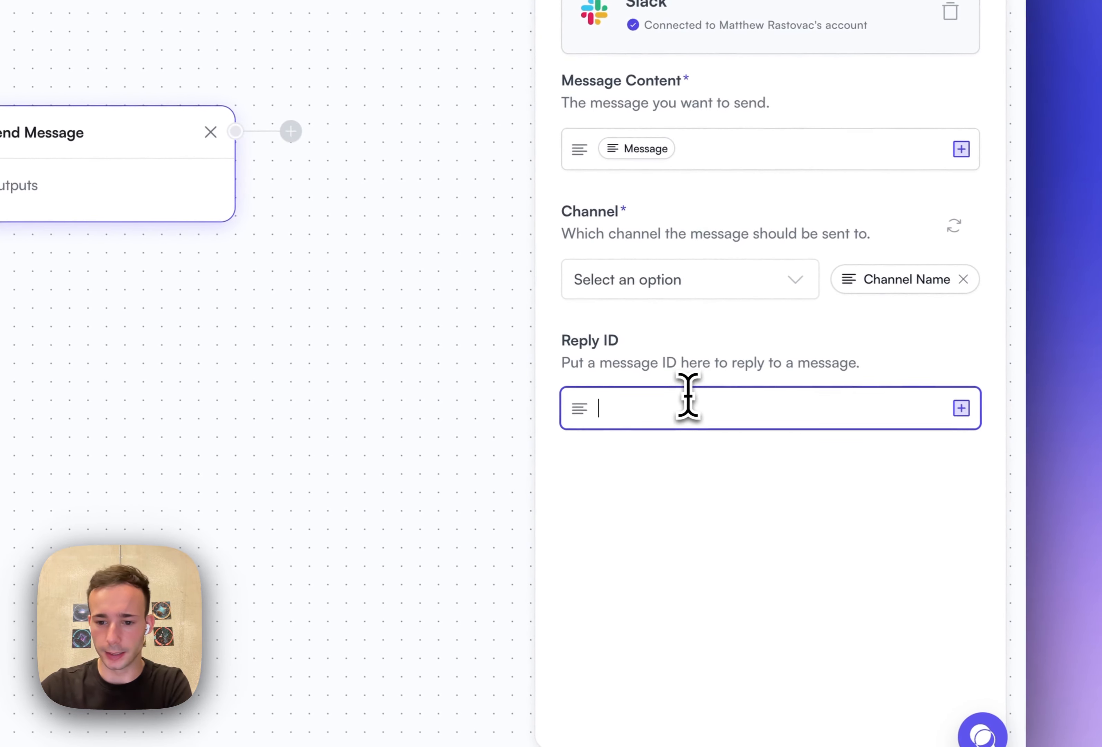
{"action": "left_click", "coordinate": [955, 416]}
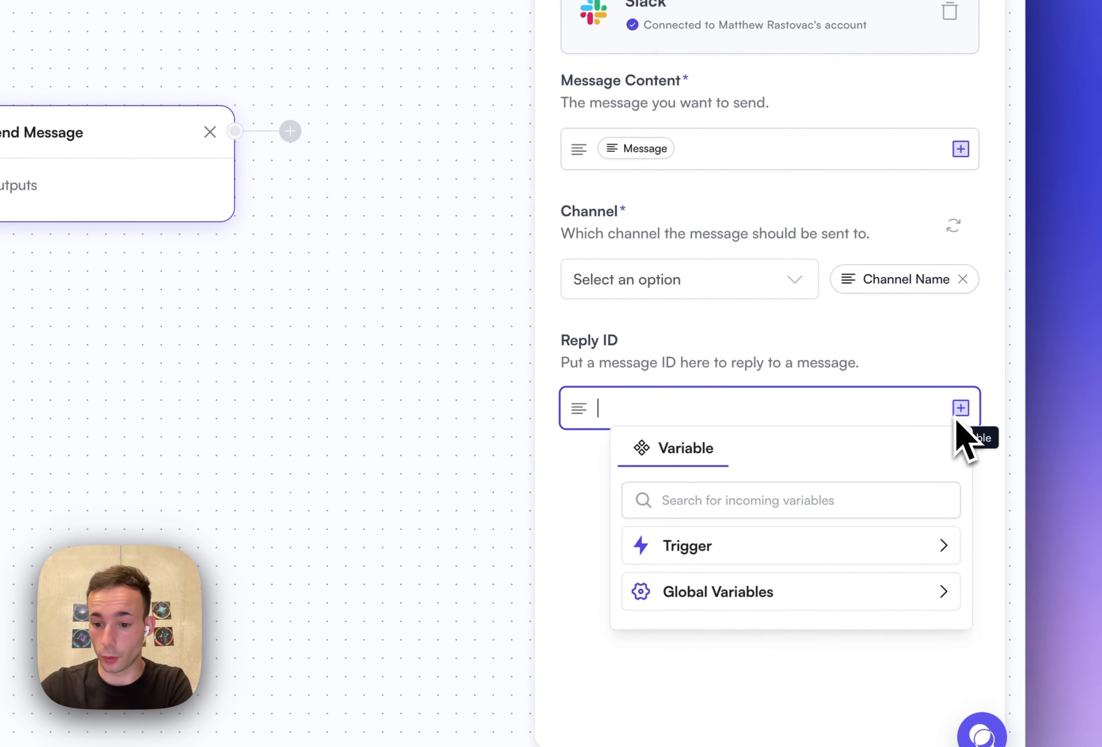
{"action": "left_click", "coordinate": [741, 545]}
{"action": "left_click", "coordinate": [791, 585]}
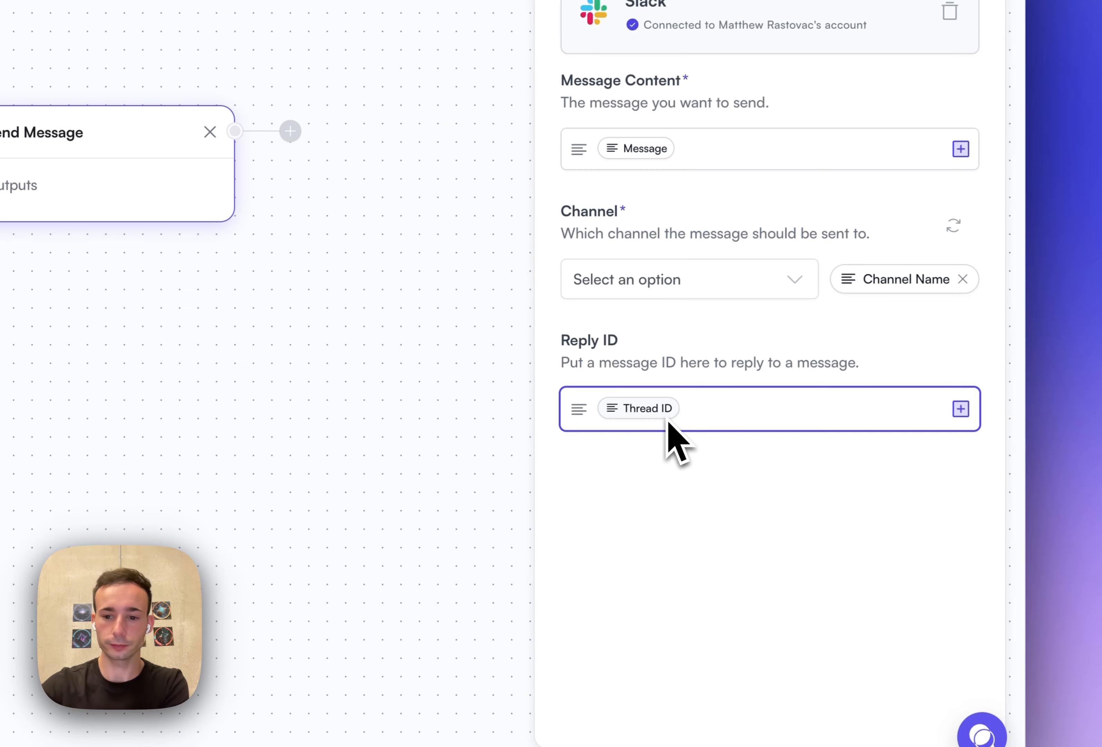
{"action": "left_click", "coordinate": [679, 189]}
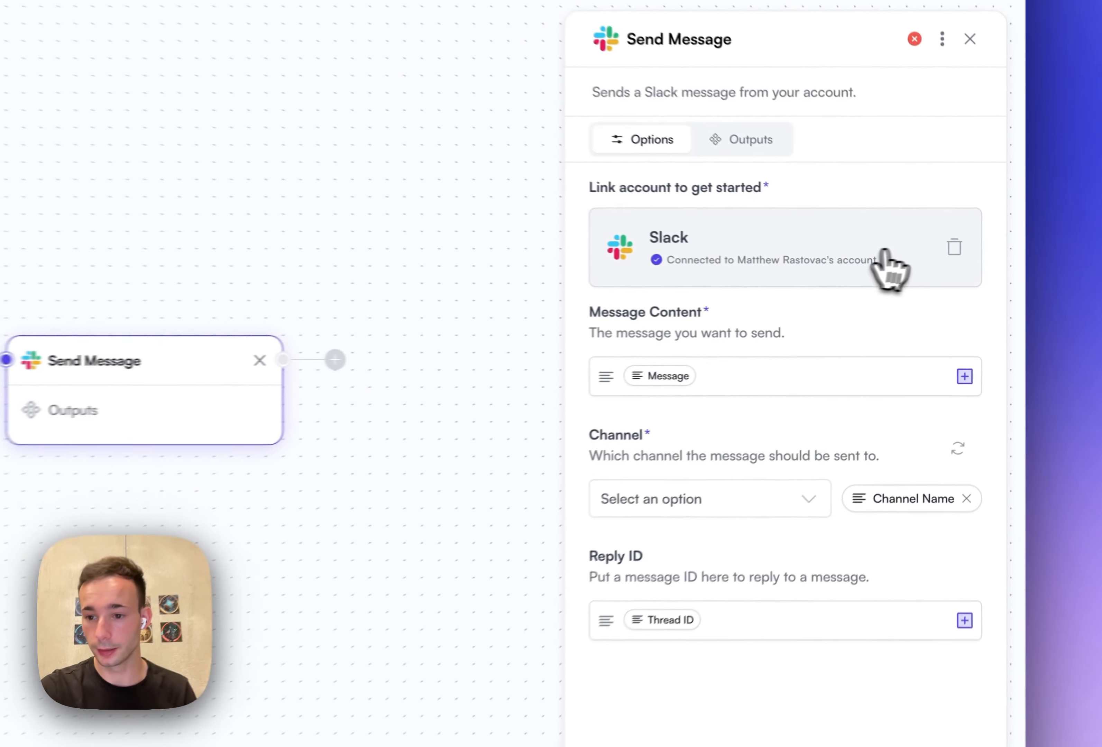
- Disconnect and reconnect the Slack account in the Send Message step, and reassign the trigger's Channel Name as its channel
{"action": "left_click", "coordinate": [954, 247]}
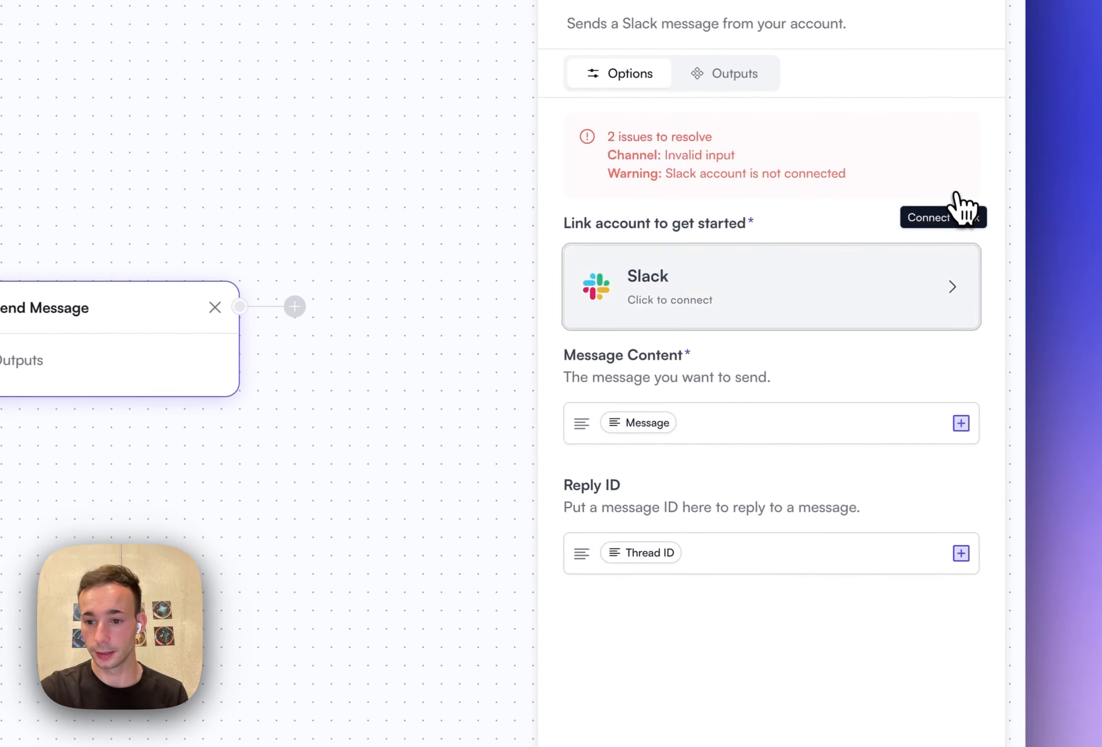
{"action": "left_click", "coordinate": [788, 224]}
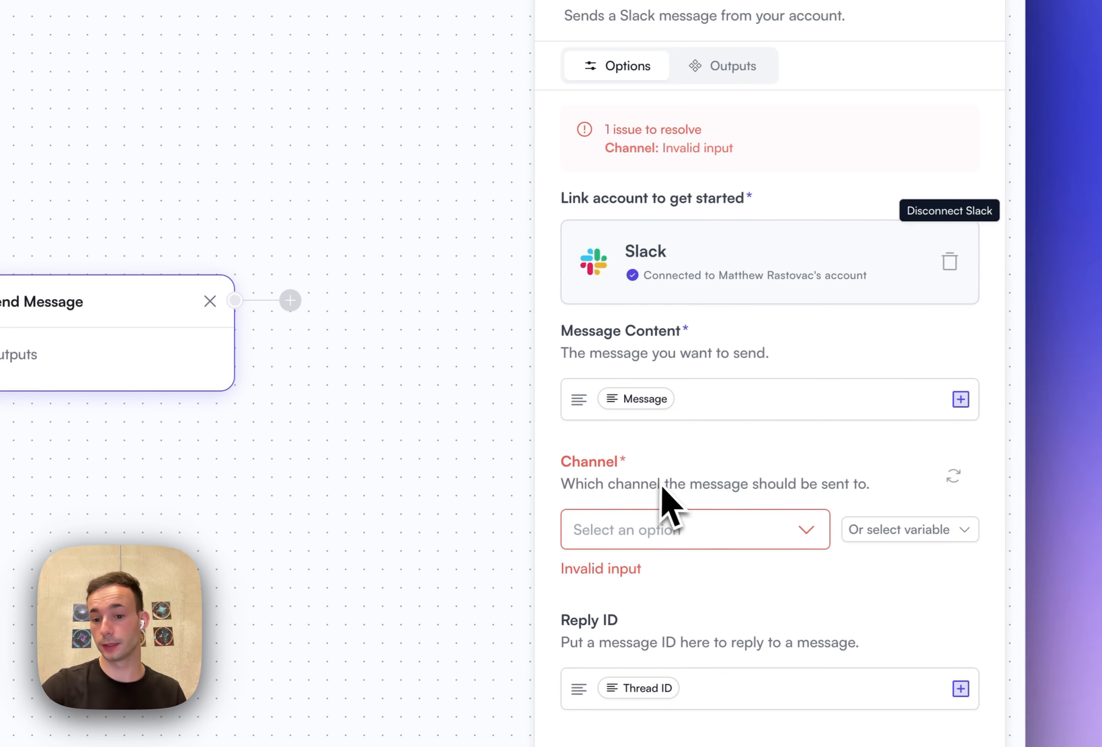
{"action": "left_click", "coordinate": [896, 530]}
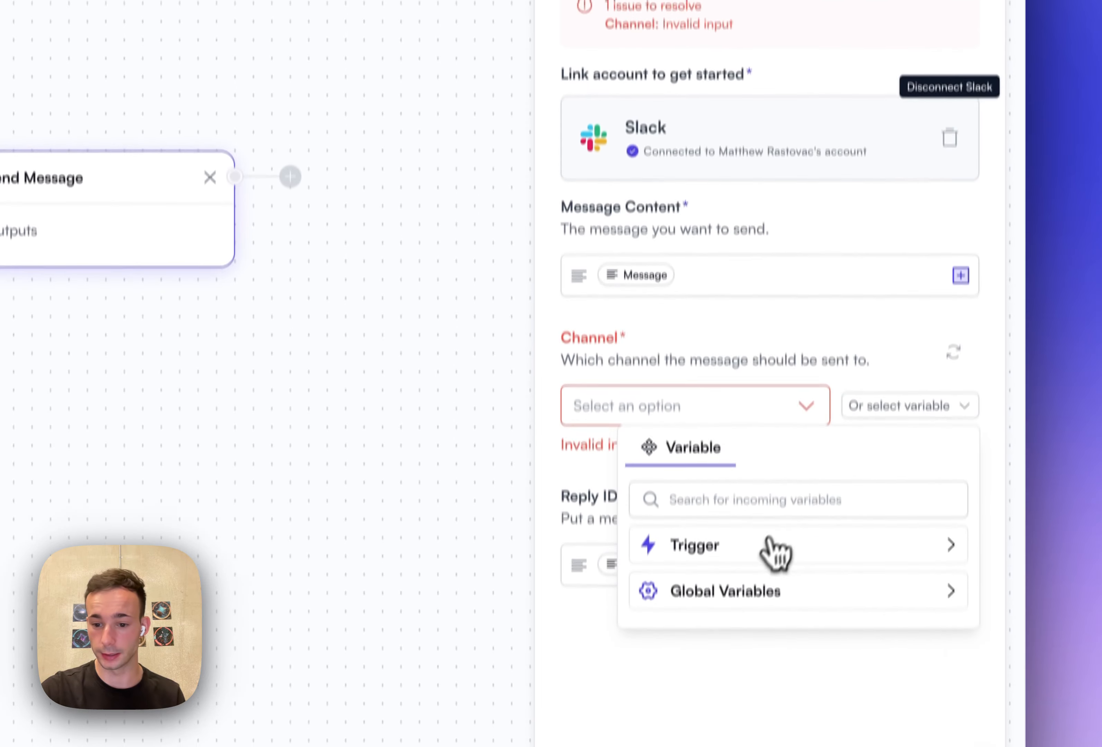
{"action": "left_click", "coordinate": [776, 669]}
{"action": "left_click", "coordinate": [738, 579]}
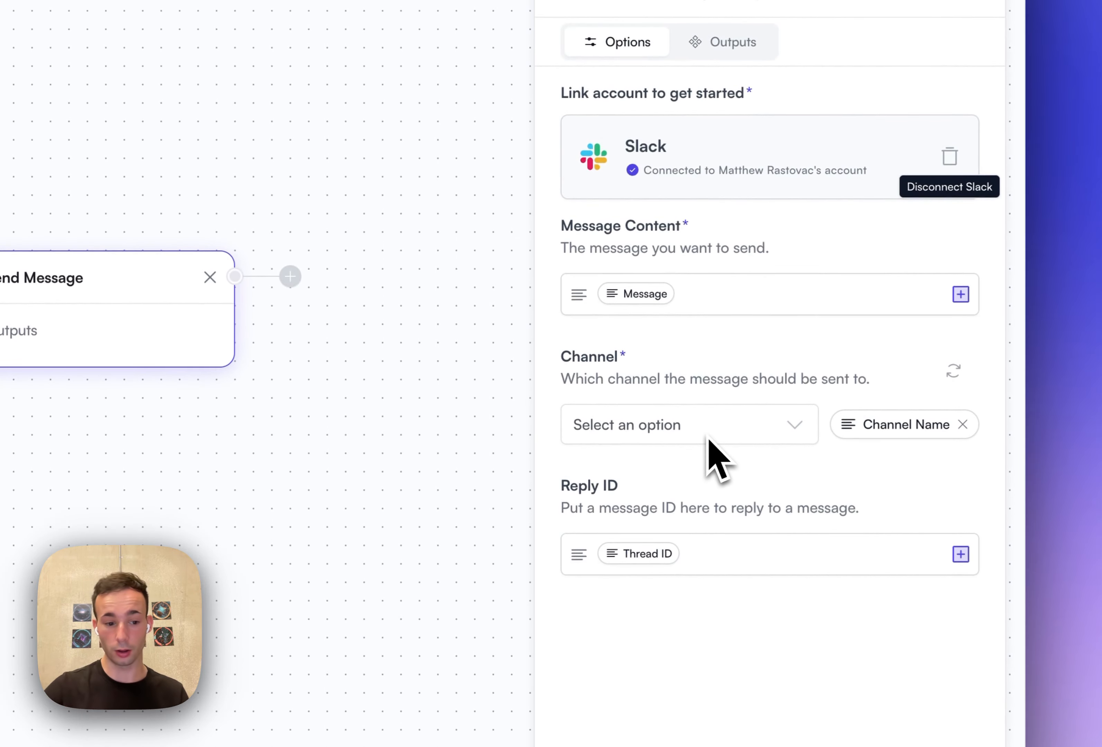
- Remove the Channel Name variable from the Send Message step and refresh the list of available Slack channels
{"action": "left_click", "coordinate": [962, 424]}
{"action": "left_click", "coordinate": [733, 498]}
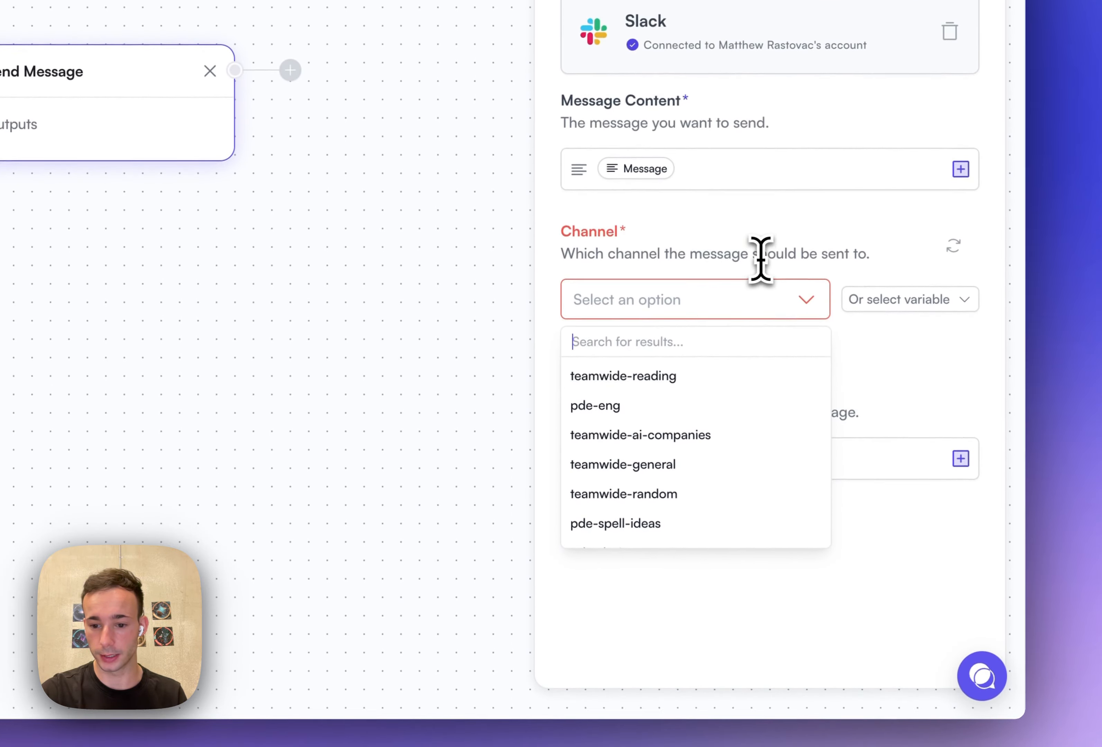
{"action": "left_click", "coordinate": [760, 260]}
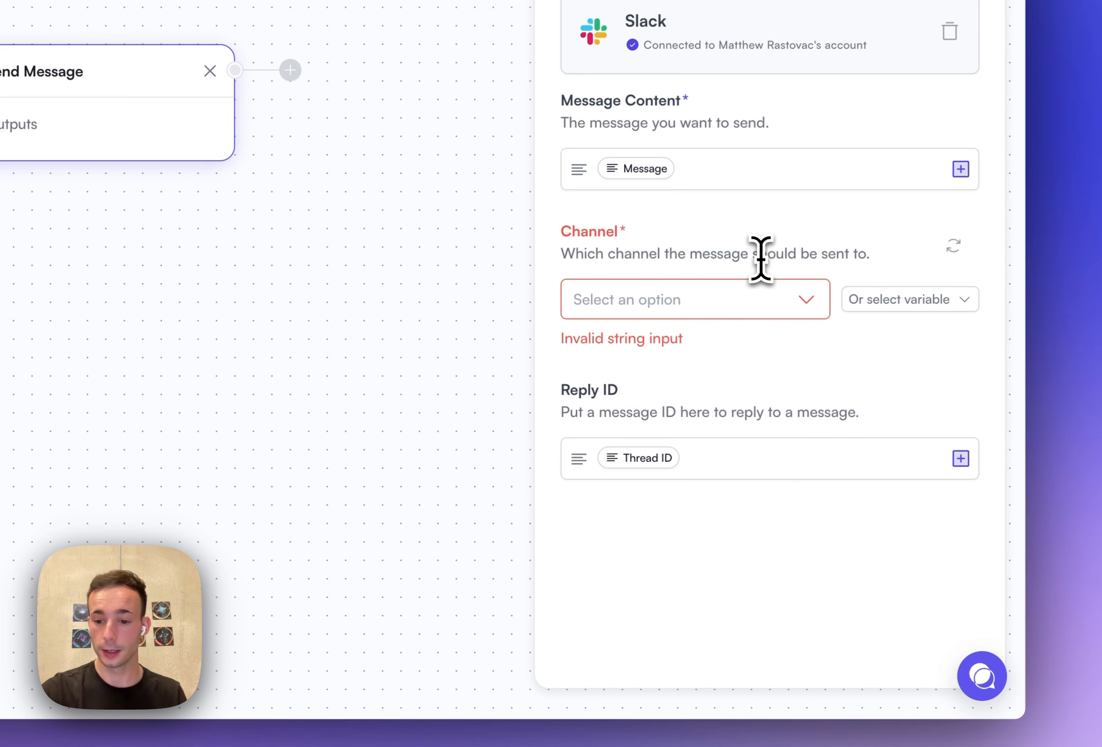
{"action": "left_click", "coordinate": [953, 247]}
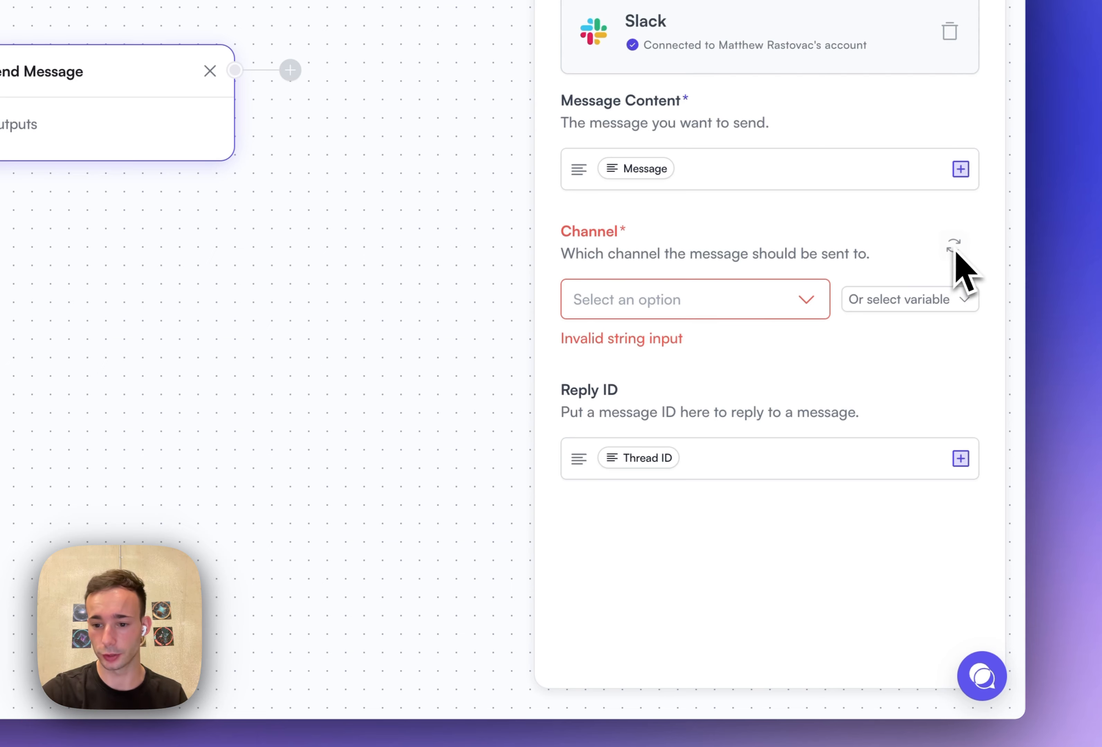
- Select the trigger's Channel Name variable again as the destination channel and close the Send Message settings
{"action": "left_click", "coordinate": [908, 301]}
{"action": "left_click", "coordinate": [762, 440]}
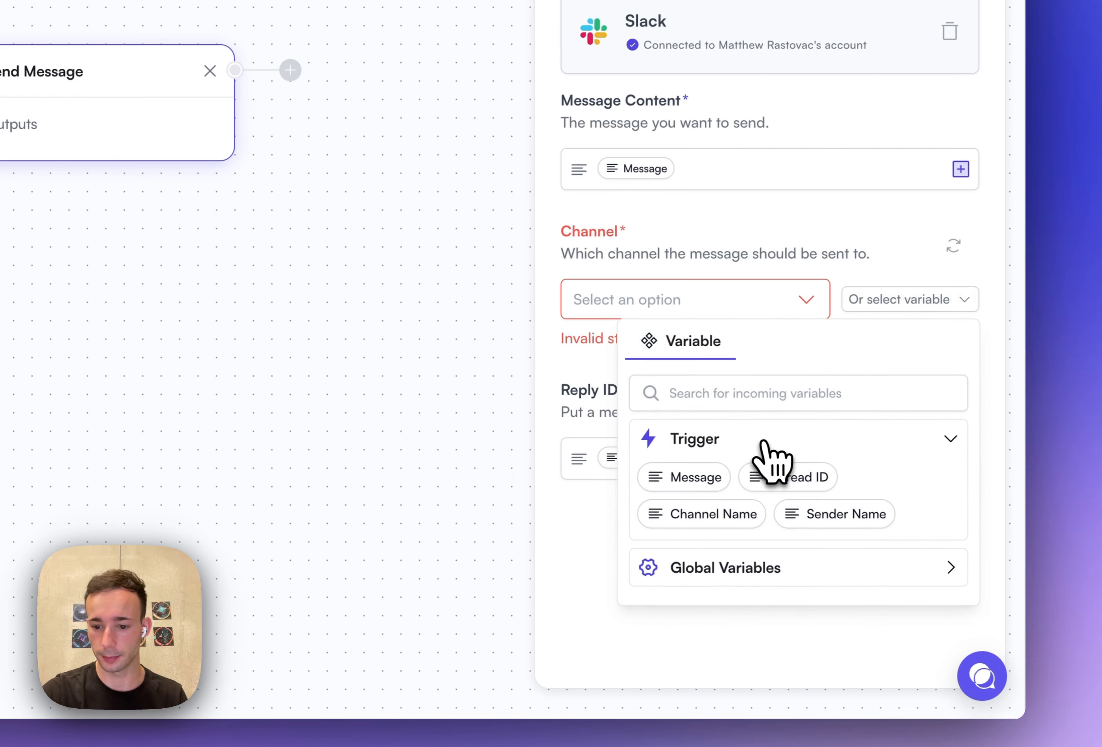
{"action": "left_click", "coordinate": [709, 515]}
{"action": "left_click", "coordinate": [259, 366]}
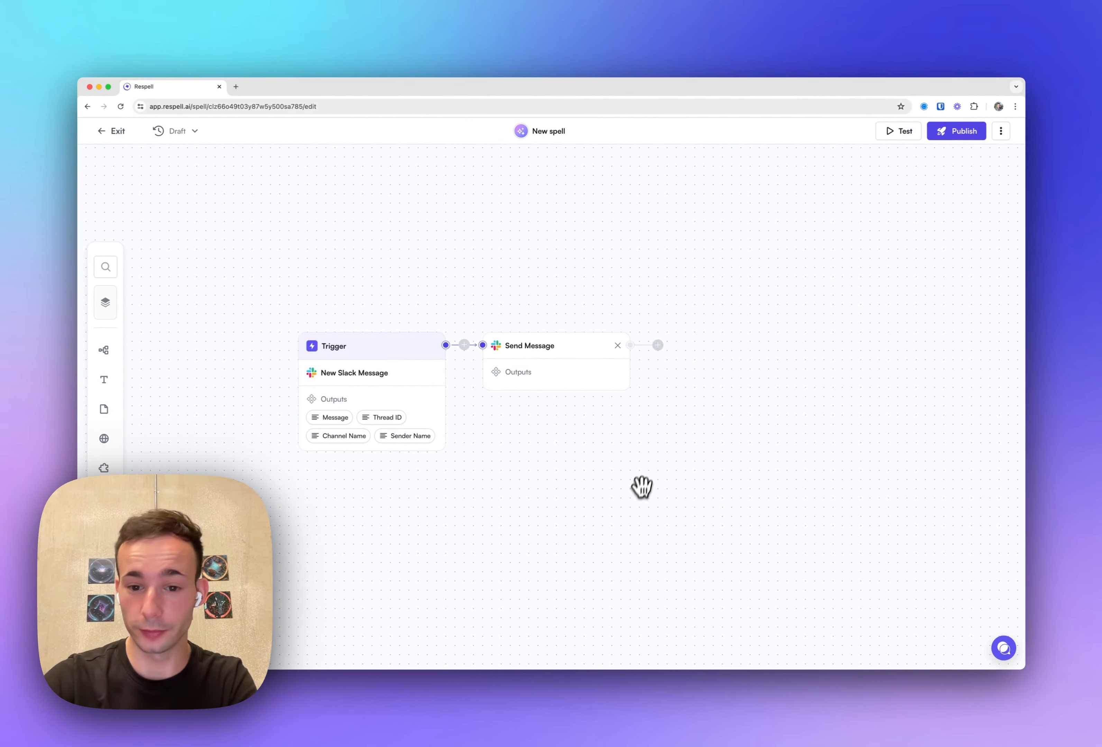
- Disconnect the Slack account from the Send Message step, reopen the step and link the account again
{"action": "left_click", "coordinate": [609, 369]}
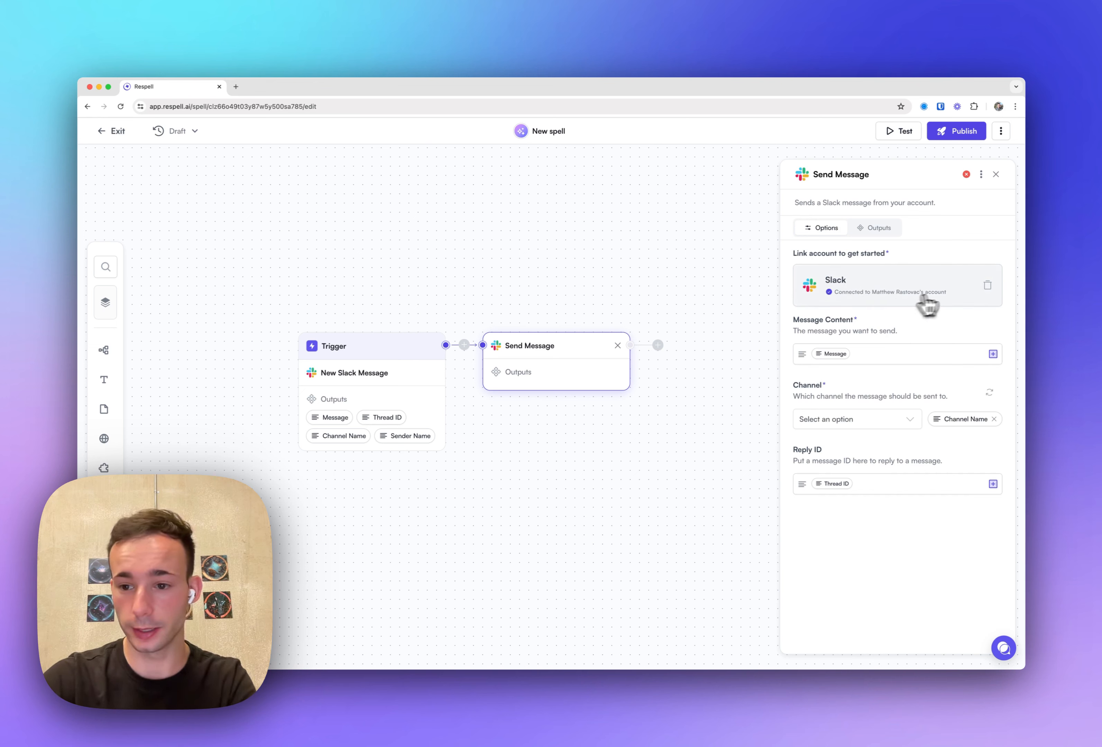
{"action": "left_click", "coordinate": [987, 286]}
{"action": "left_click", "coordinate": [591, 285]}
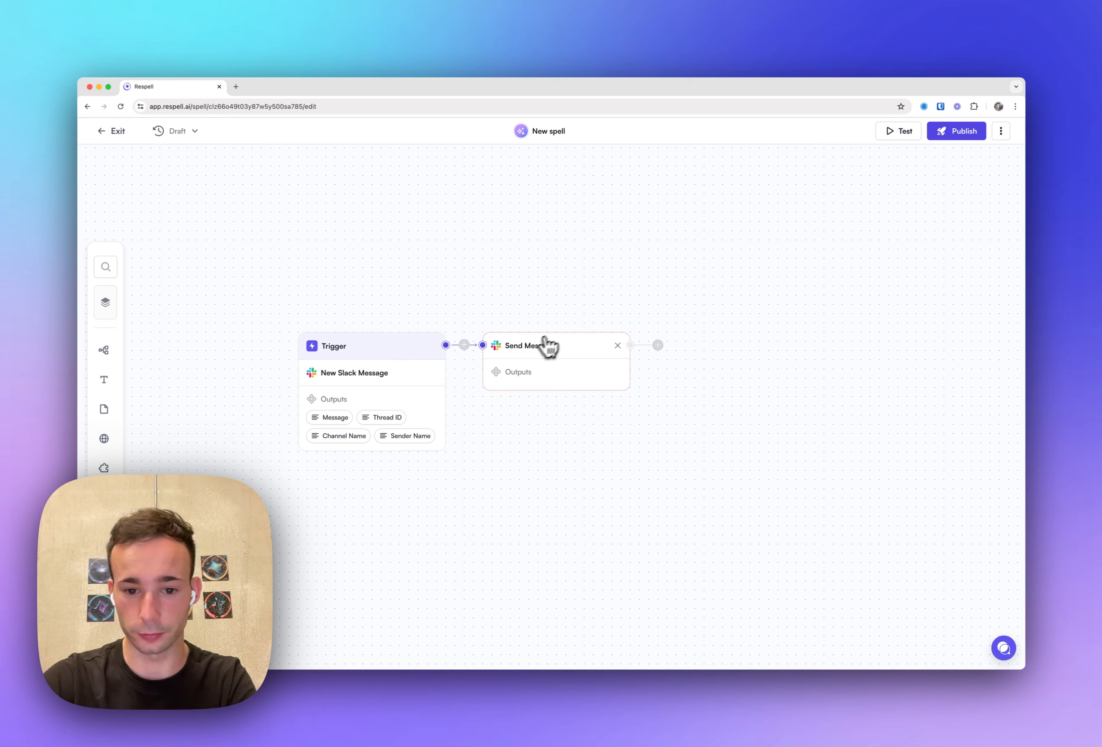
{"action": "left_click", "coordinate": [552, 374]}
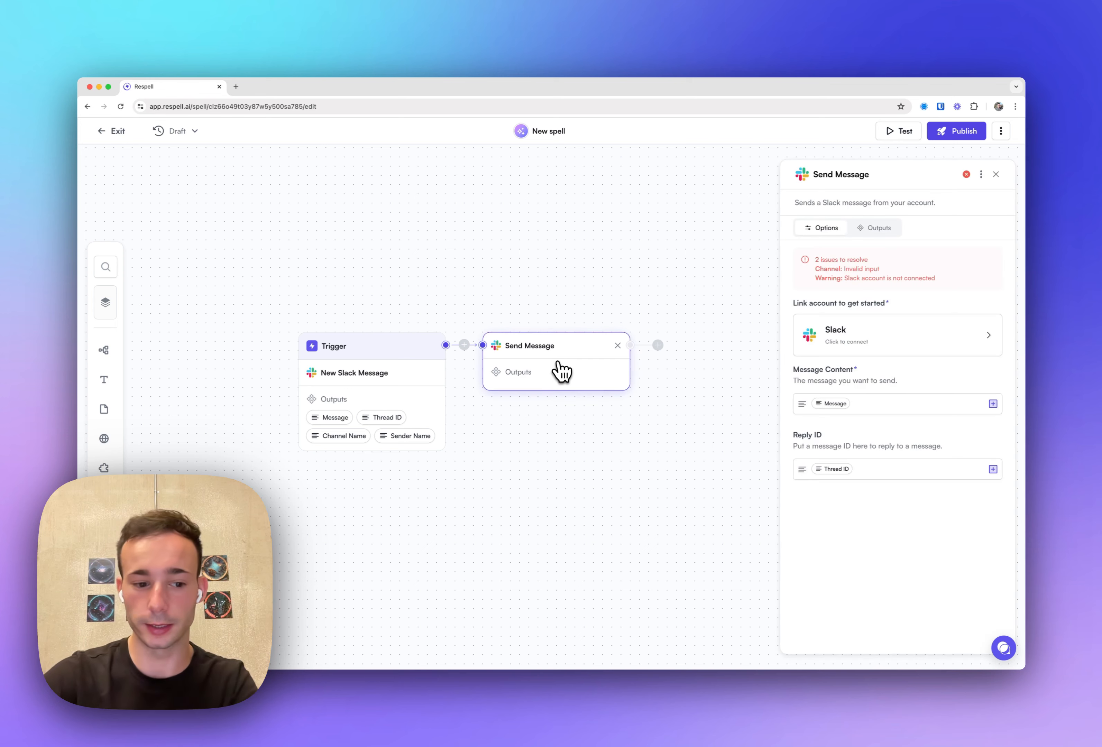
{"action": "left_click", "coordinate": [812, 343]}
- Restore the trigger's Channel Name variable as the Send Message channel and close the step's settings
{"action": "left_click", "coordinate": [874, 464]}
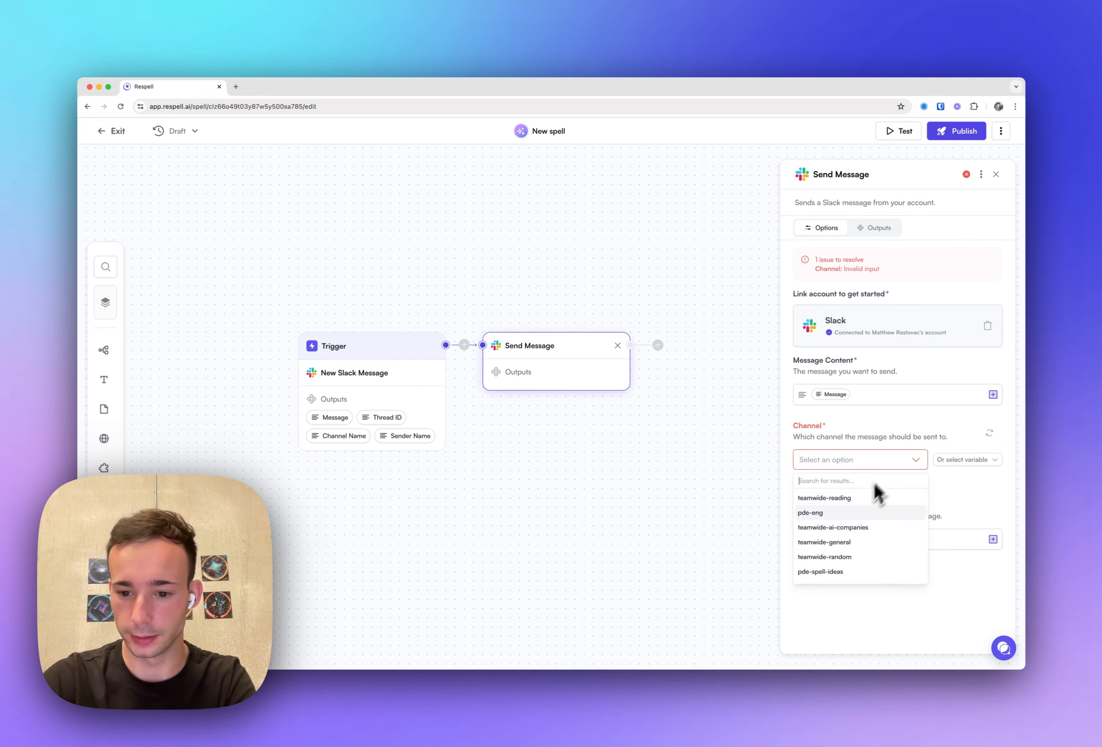
{"action": "left_click", "coordinate": [959, 462]}
{"action": "left_click", "coordinate": [889, 531]}
{"action": "left_click", "coordinate": [863, 566]}
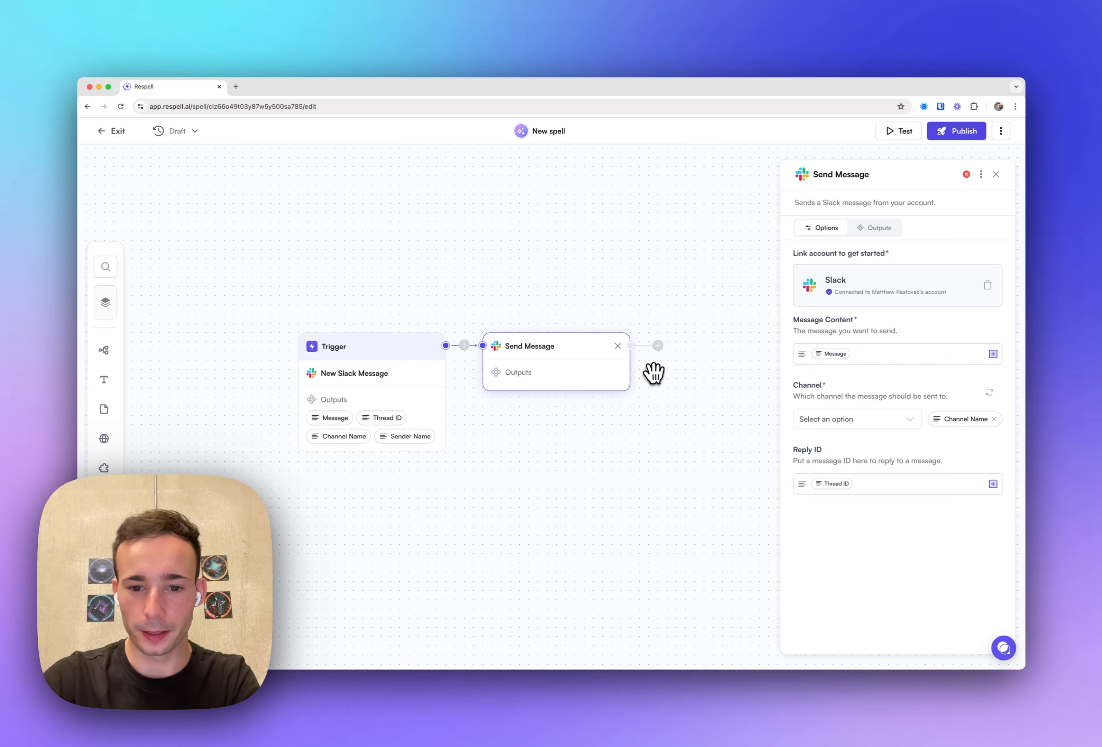
{"action": "left_click", "coordinate": [610, 276]}
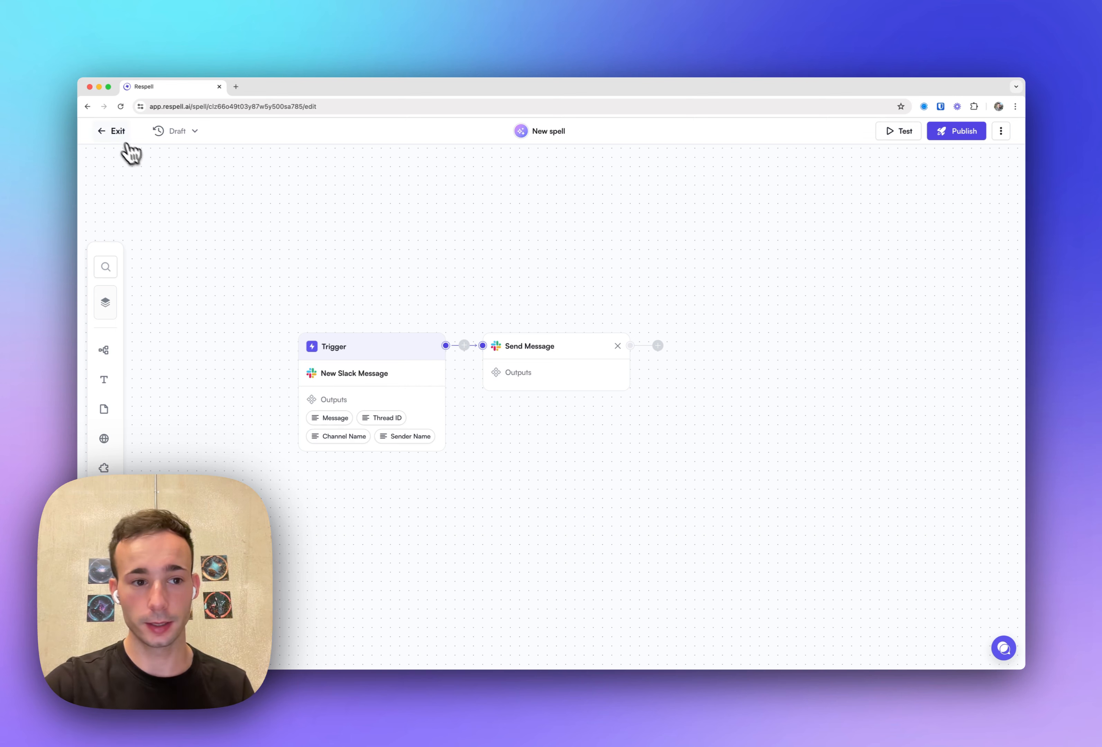
- Exit the spell editor, leaving the draft unpublished
{"action": "left_click", "coordinate": [116, 137]}
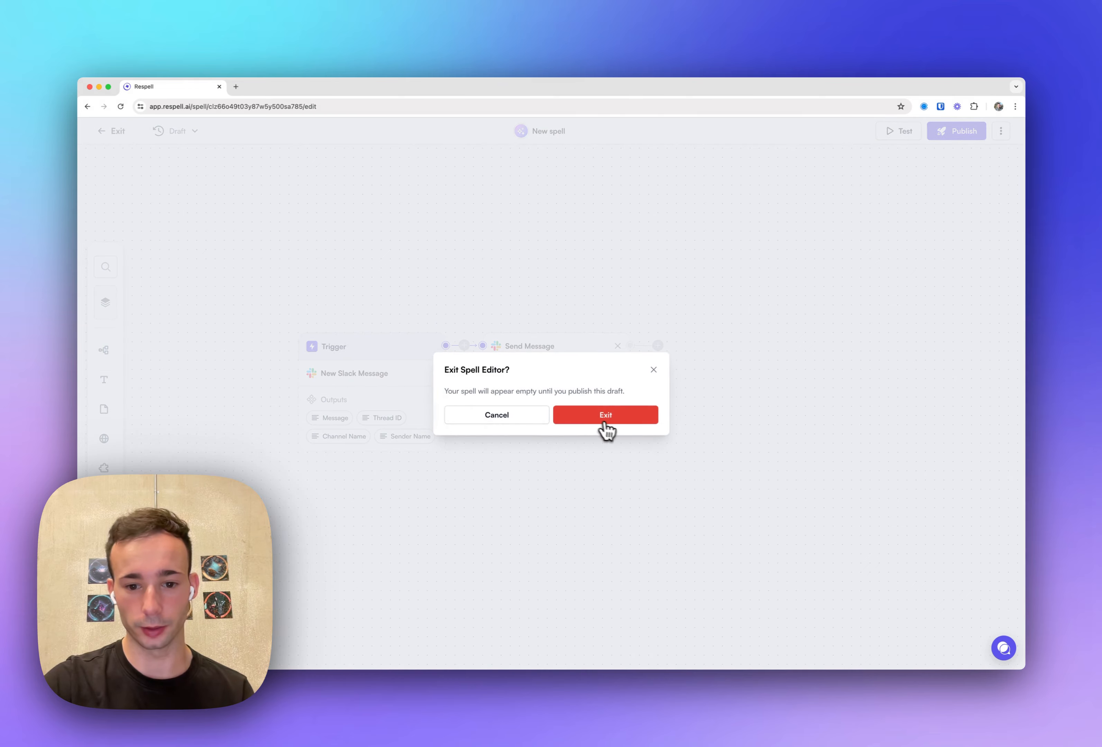
{"action": "left_click", "coordinate": [605, 424]}
{"action": "left_click", "coordinate": [119, 135]}
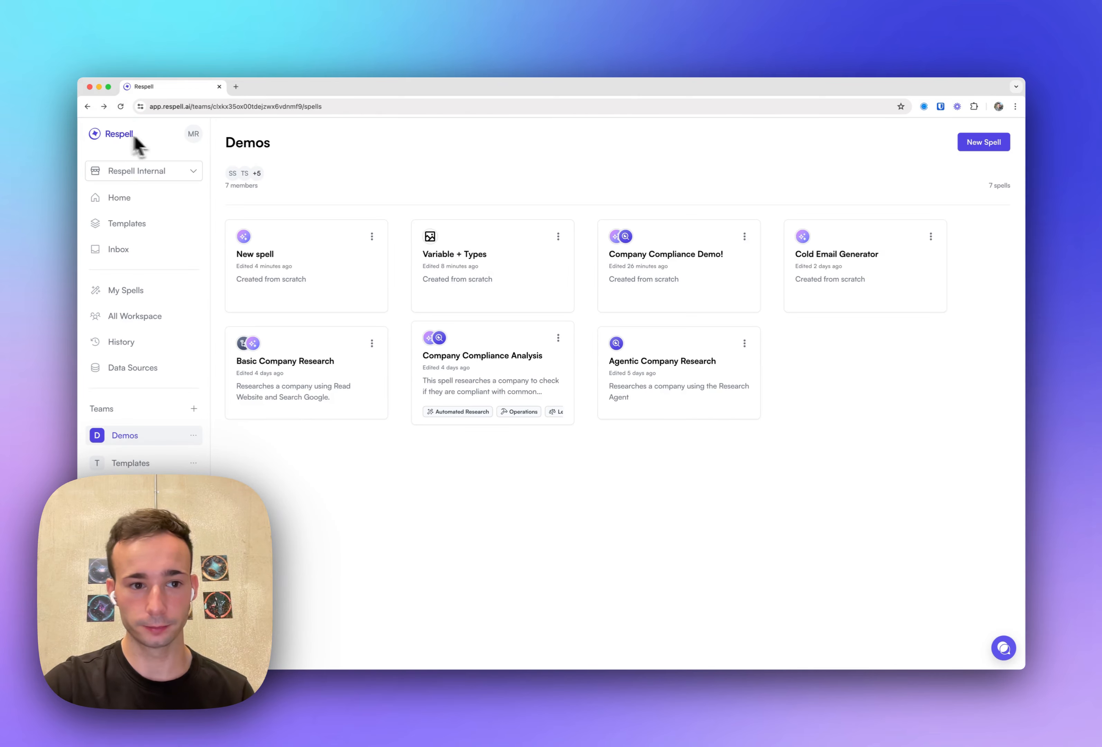
- Open the Linked Accounts page in the account settings and review which integrations are connected
{"action": "left_click", "coordinate": [194, 134]}
{"action": "left_click", "coordinate": [214, 179]}
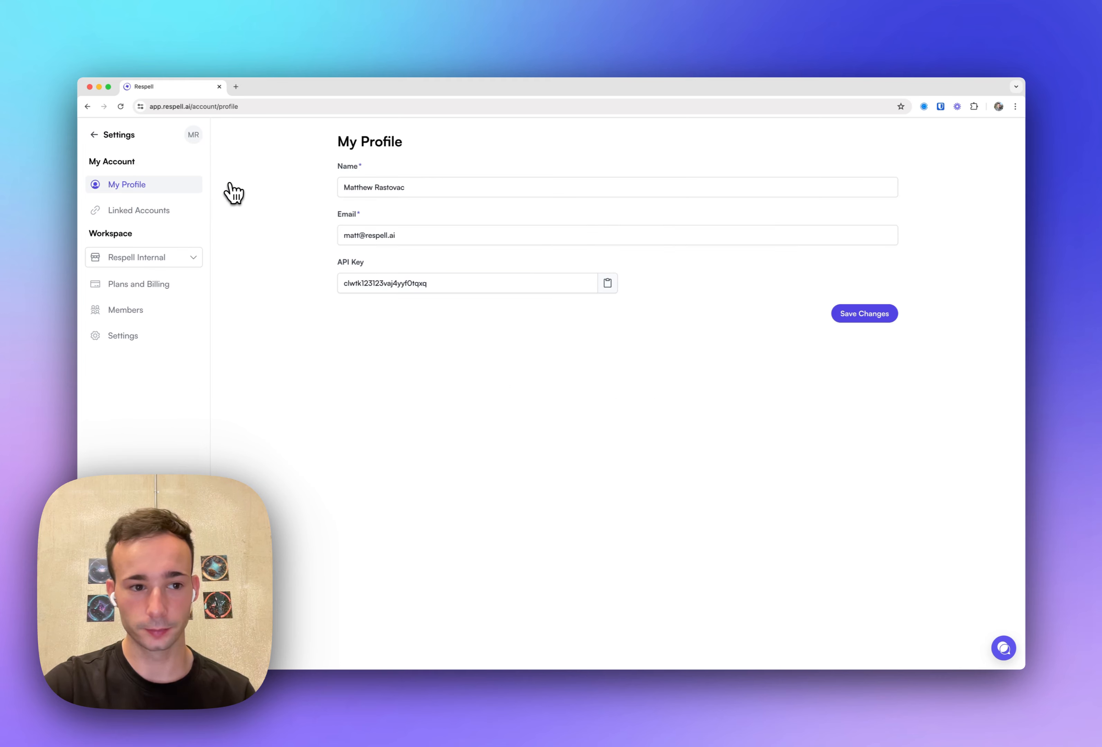
{"action": "left_click", "coordinate": [171, 214]}
{"action": "scroll", "coordinate": [566, 214], "scroll_direction": "down", "scroll_amount": 4}
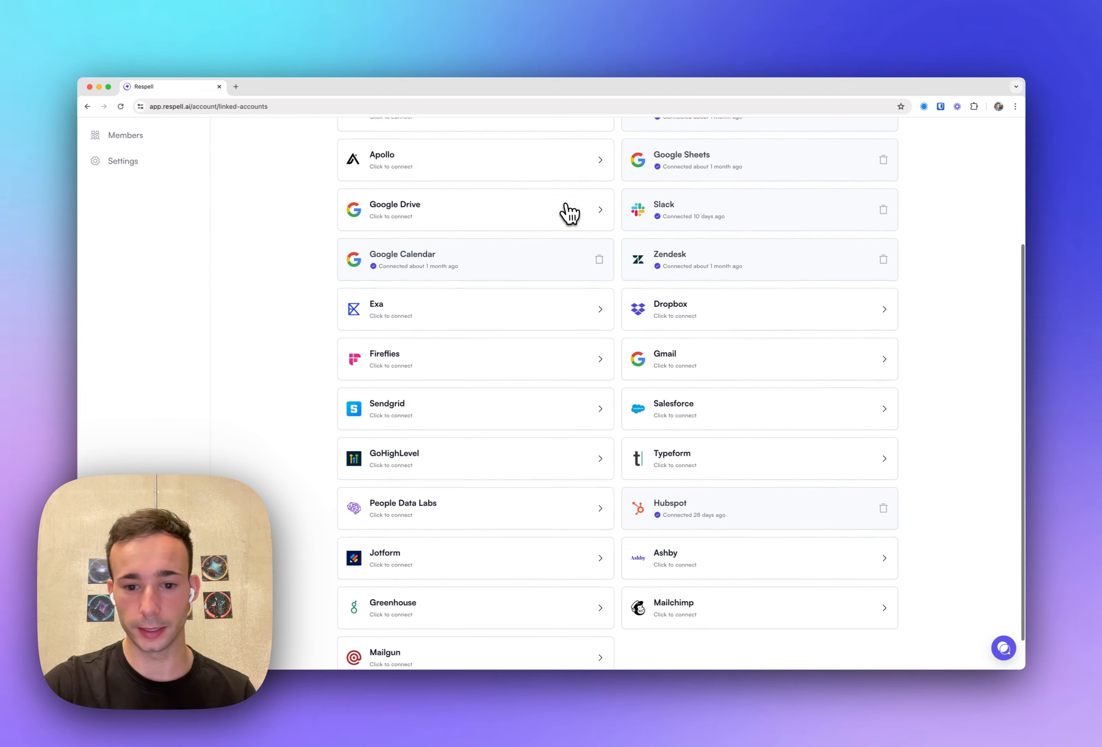
{"action": "scroll", "coordinate": [552, 310], "scroll_direction": "up", "scroll_amount": 4}
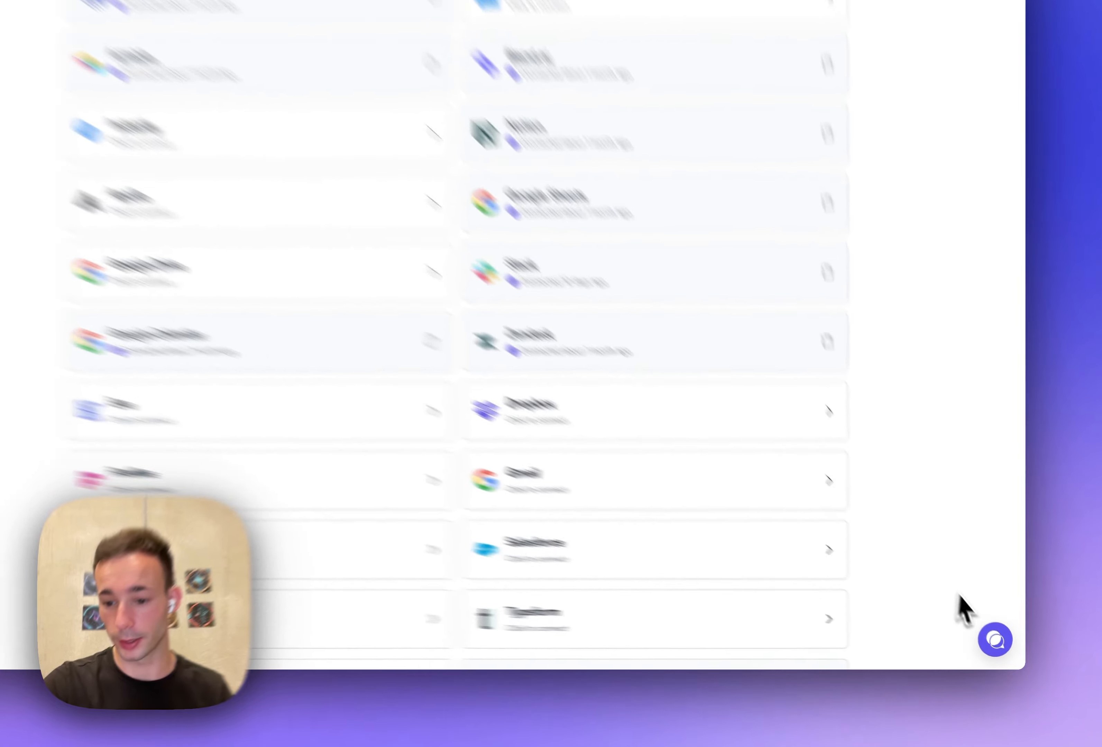
{"action": "left_click", "coordinate": [999, 644]}
{"action": "left_click", "coordinate": [999, 645]}
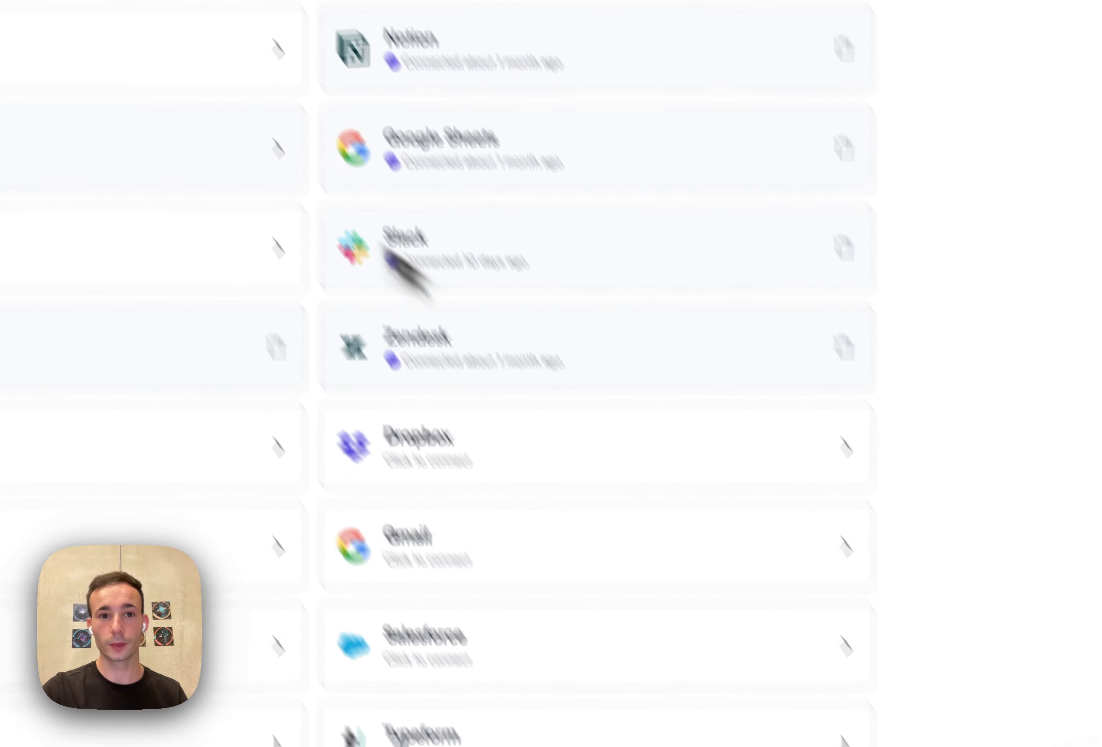